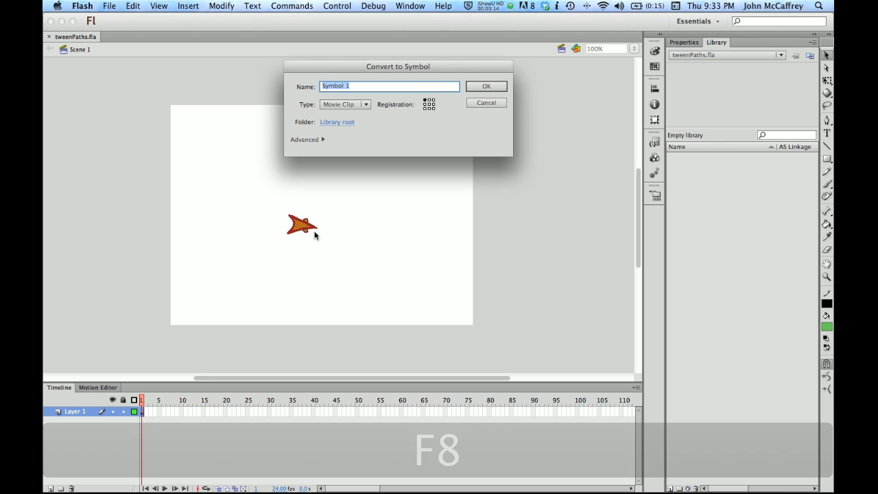
Step: Convert the drawn arrow to a movie clip symbol named Thing and create a motion tween on it
{"action": "type", "text": "Thing"}
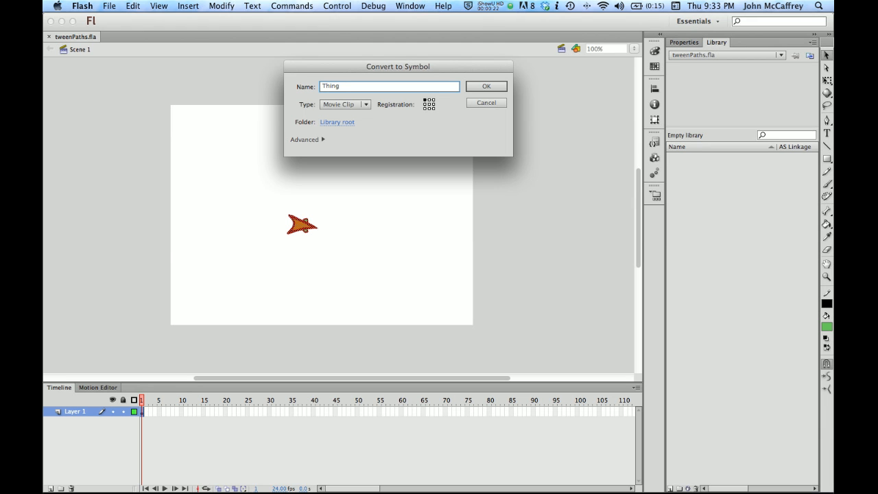
{"action": "key", "text": "Return"}
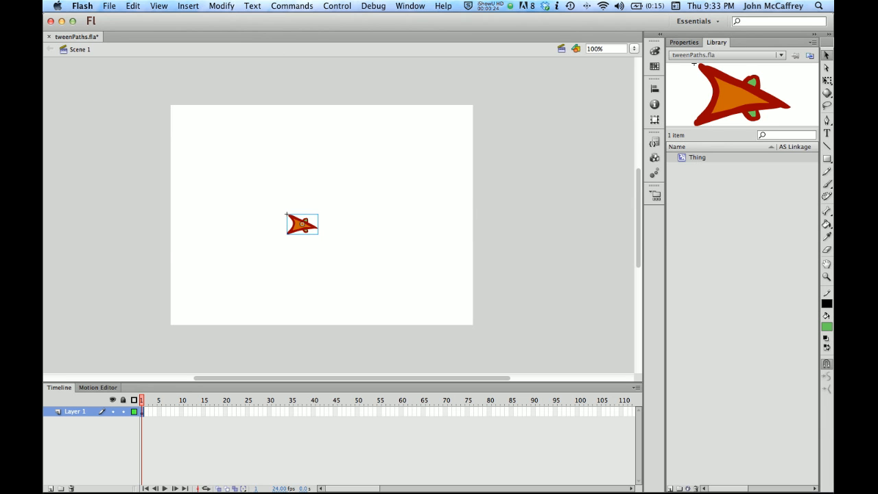
{"action": "right_click", "coordinate": [302, 225]}
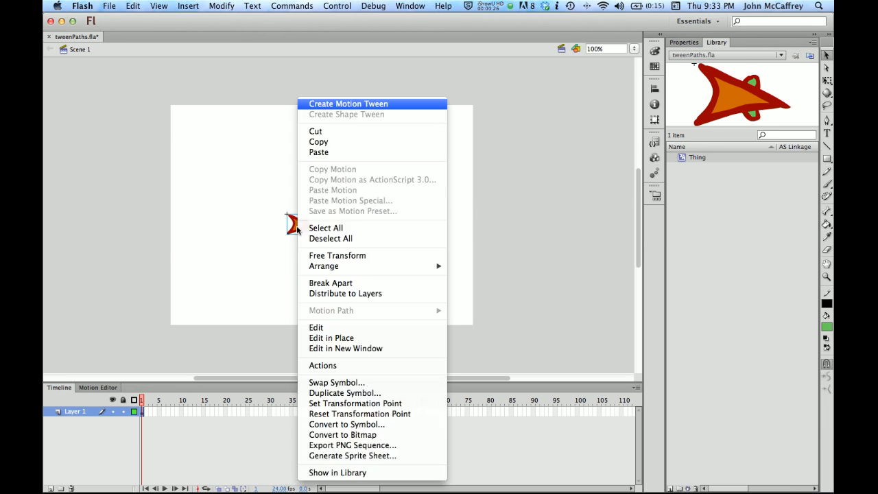
{"action": "left_click", "coordinate": [315, 104]}
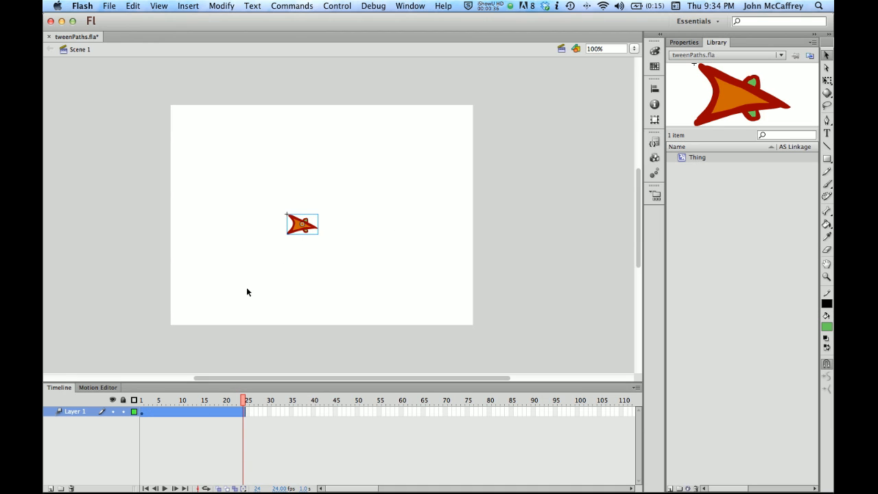
Step: Place the arrow near the stage's left edge in frame 1 and near its right edge in frame 24
{"action": "left_click", "coordinate": [212, 398]}
{"action": "left_click_drag", "start_coordinate": [212, 400], "coordinate": [132, 380]}
{"action": "left_click", "coordinate": [293, 241]}
{"action": "left_click_drag", "start_coordinate": [294, 240], "coordinate": [194, 232]}
{"action": "left_click_drag", "start_coordinate": [181, 399], "coordinate": [244, 394]}
{"action": "left_click_drag", "start_coordinate": [208, 230], "coordinate": [455, 223]}
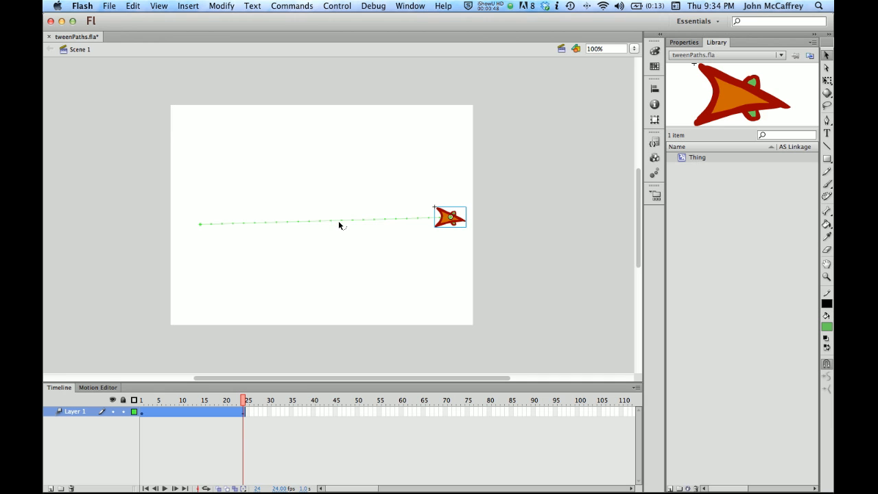
Step: Set the outline color of Layer 1 to dark blue in its layer properties
{"action": "double_click", "coordinate": [134, 411]}
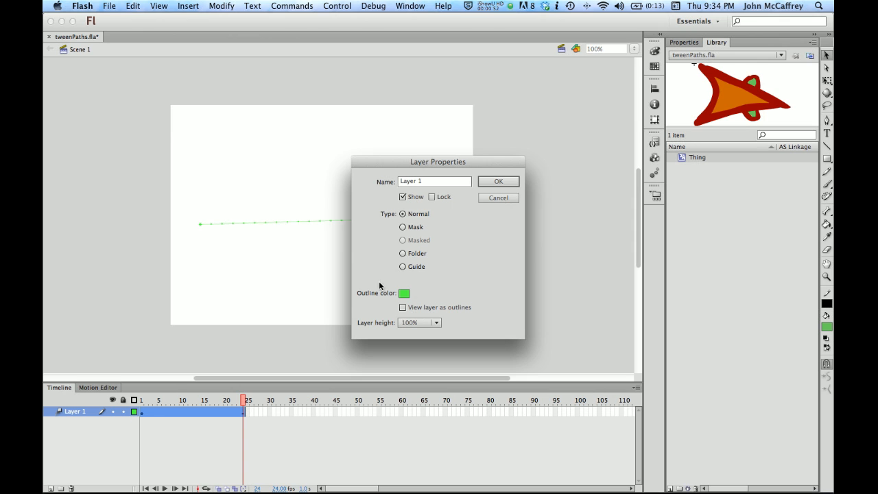
{"action": "left_click", "coordinate": [409, 295]}
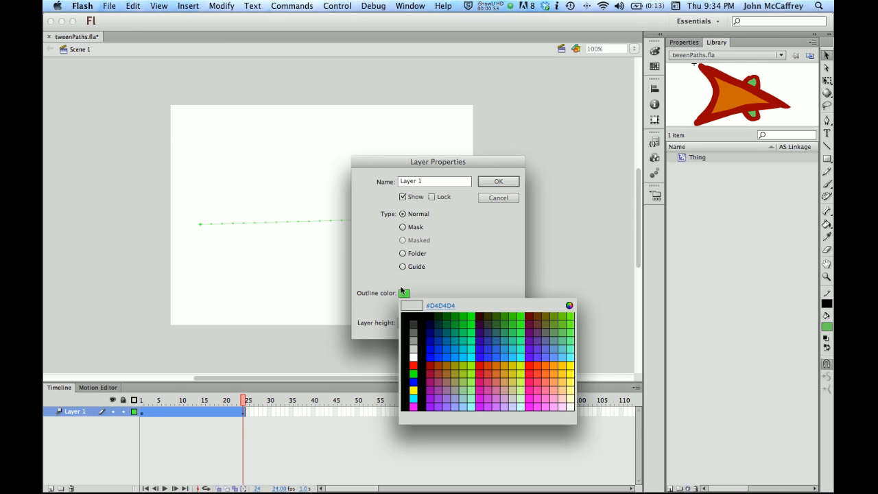
{"action": "left_click", "coordinate": [435, 338]}
{"action": "left_click", "coordinate": [498, 184]}
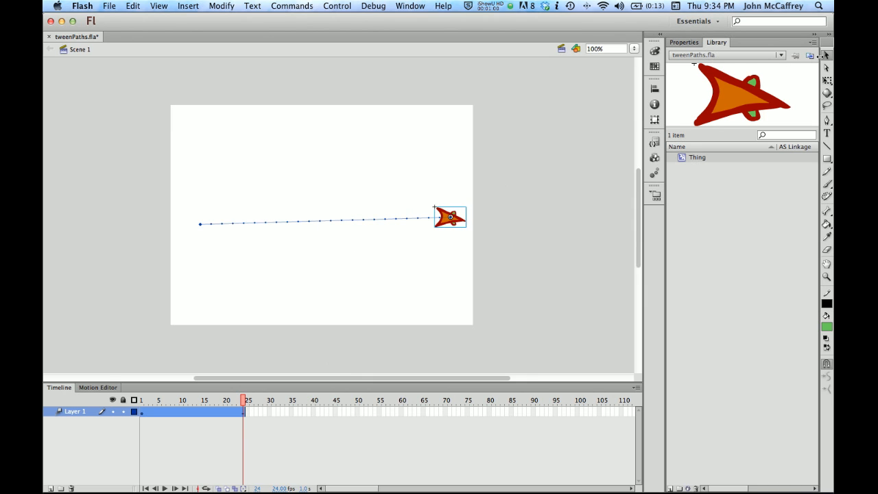
Step: Bend the straight motion path upward into an arc and preview the animation
{"action": "left_click_drag", "start_coordinate": [343, 222], "coordinate": [344, 140]}
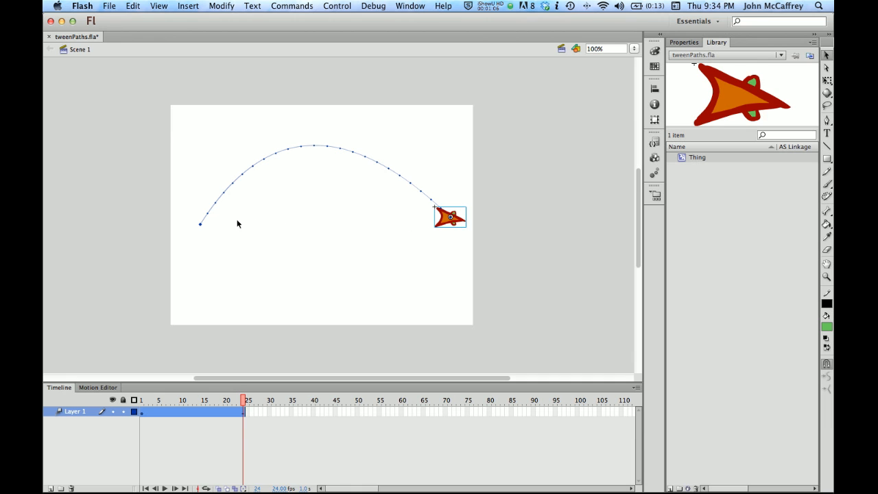
{"action": "key", "text": "Return"}
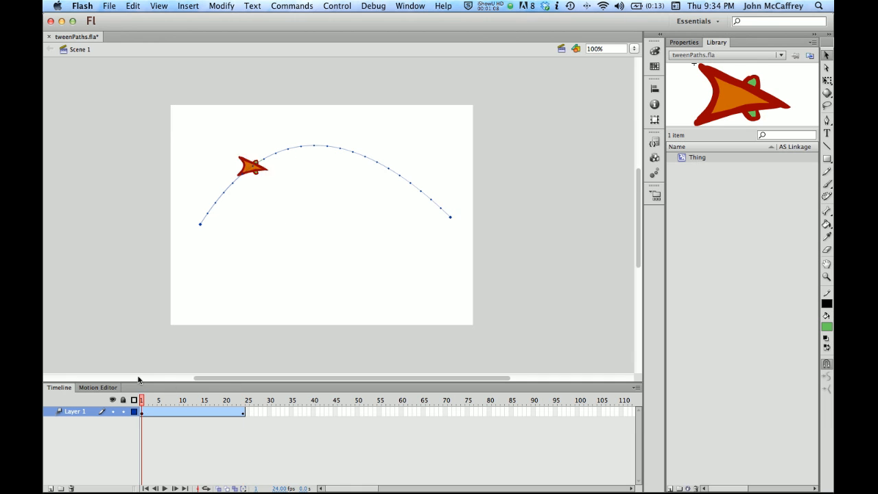
{"action": "mouse_move", "coordinate": [144, 379]}
{"action": "left_mouse_down"}
{"action": "mouse_move", "coordinate": [134, 380]}
{"action": "mouse_move", "coordinate": [145, 385]}
{"action": "left_mouse_up"}
Step: Rotate the arrow in frame 1 to point up along the start of the path, and scrub through the tween
{"action": "left_click", "coordinate": [826, 80]}
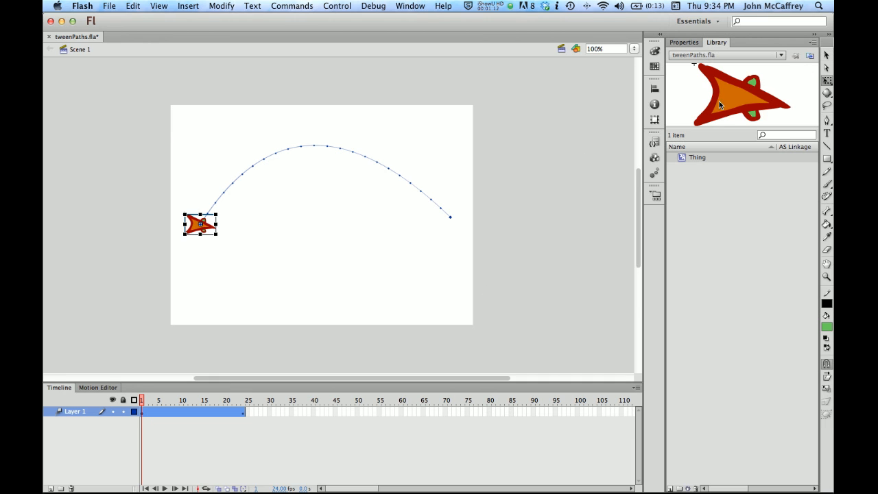
{"action": "left_click_drag", "start_coordinate": [222, 212], "coordinate": [208, 193]}
{"action": "left_click_drag", "start_coordinate": [179, 390], "coordinate": [250, 411]}
{"action": "left_click", "coordinate": [247, 409]}
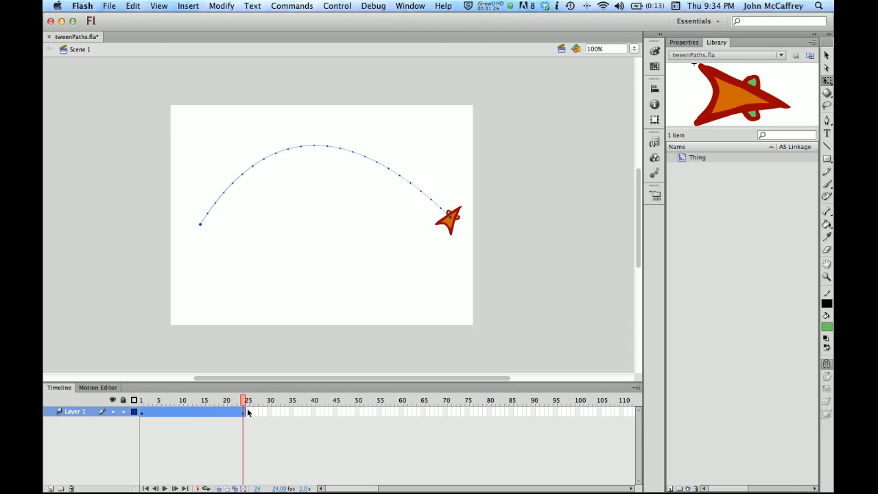
{"action": "left_click", "coordinate": [213, 409]}
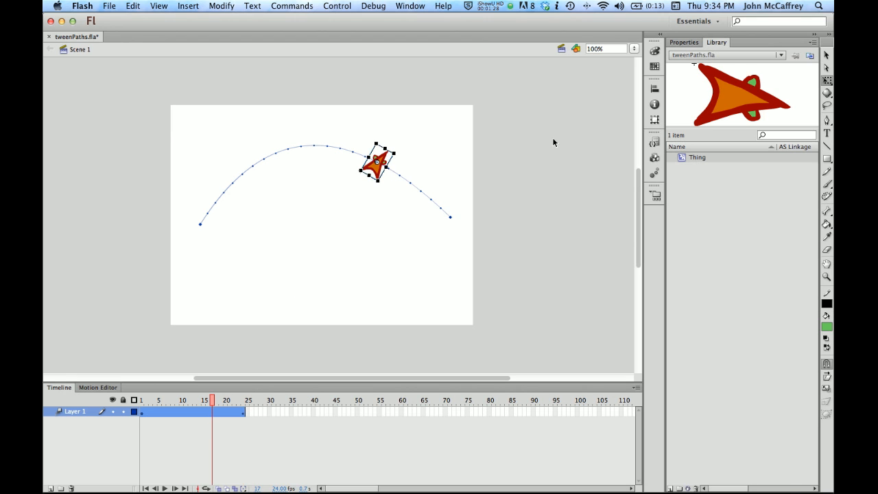
Step: Turn on Orient to path for the arrow's motion tween and scrub back to frame 1
{"action": "left_click", "coordinate": [685, 44]}
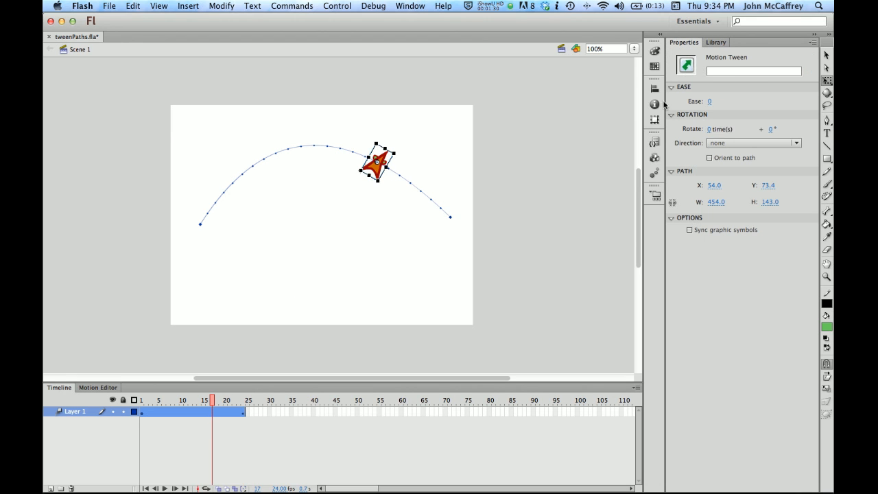
{"action": "left_click", "coordinate": [350, 182]}
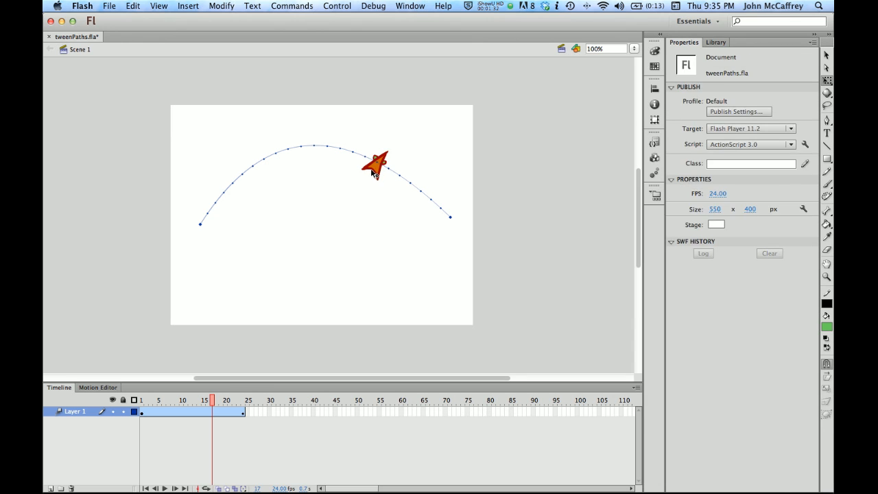
{"action": "left_click", "coordinate": [372, 170]}
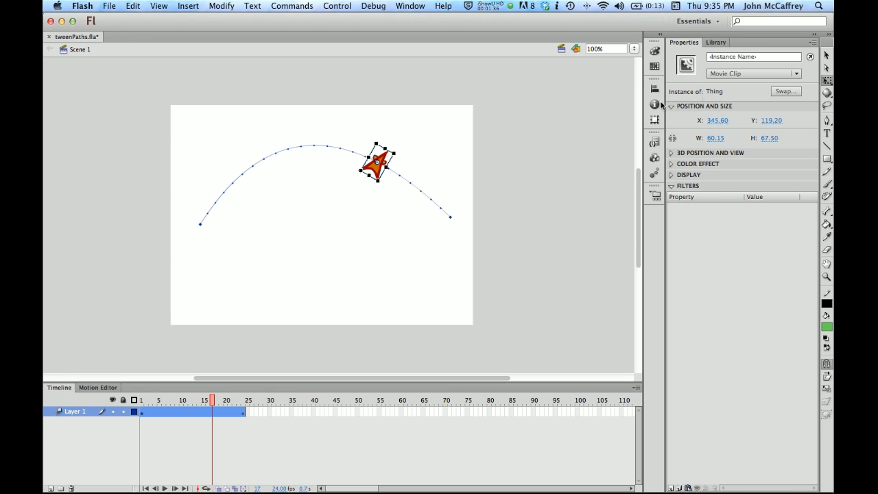
{"action": "left_click", "coordinate": [352, 151]}
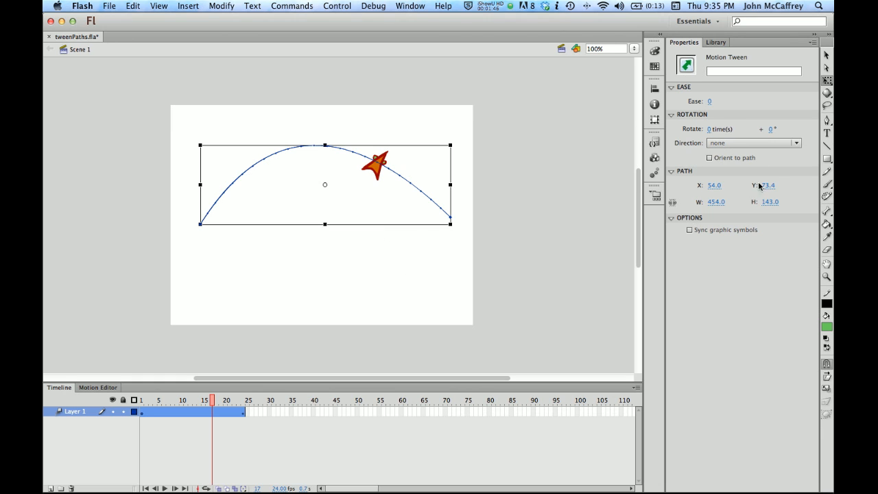
{"action": "left_click", "coordinate": [710, 158]}
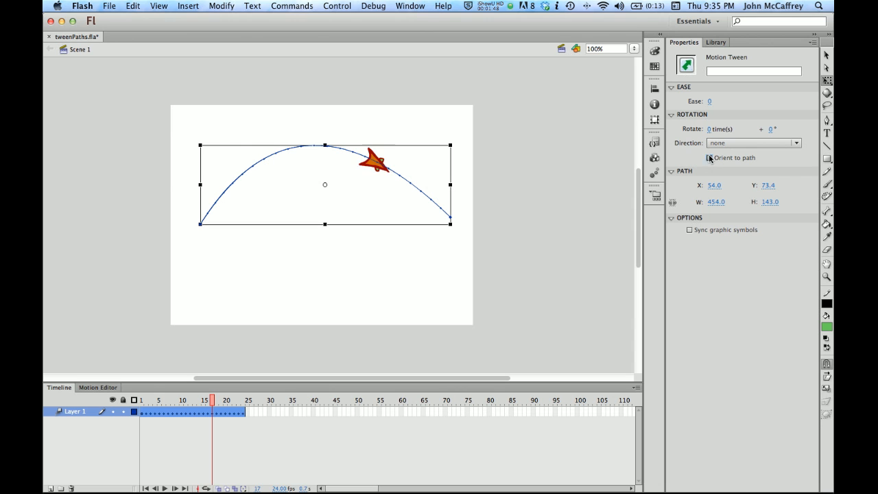
{"action": "left_click_drag", "start_coordinate": [212, 401], "coordinate": [140, 412]}
{"action": "left_click", "coordinate": [139, 412]}
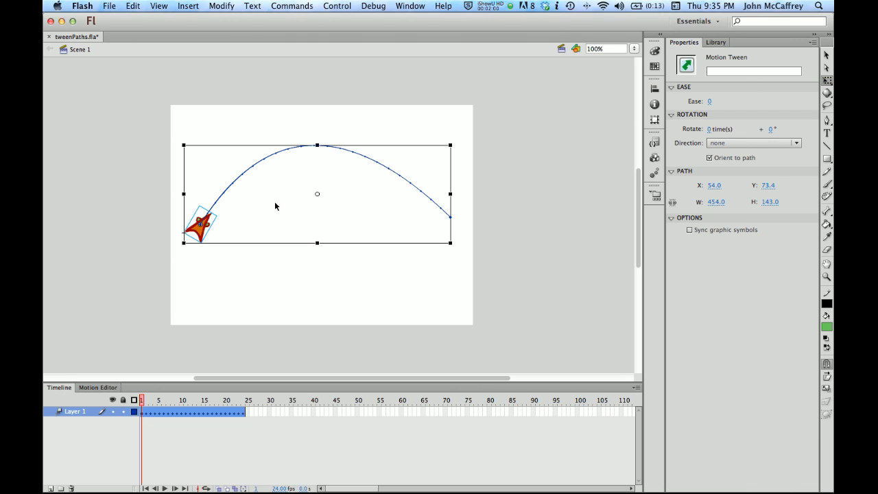
Step: Free-transform the motion path by raising its upper edge and narrowing it to about 251 px wide and 163 px high
{"action": "mouse_move", "coordinate": [317, 146]}
{"action": "left_mouse_down"}
{"action": "mouse_move", "coordinate": [308, 203]}
{"action": "mouse_move", "coordinate": [314, 123]}
{"action": "mouse_move", "coordinate": [317, 147]}
{"action": "mouse_move", "coordinate": [306, 142]}
{"action": "left_mouse_up"}
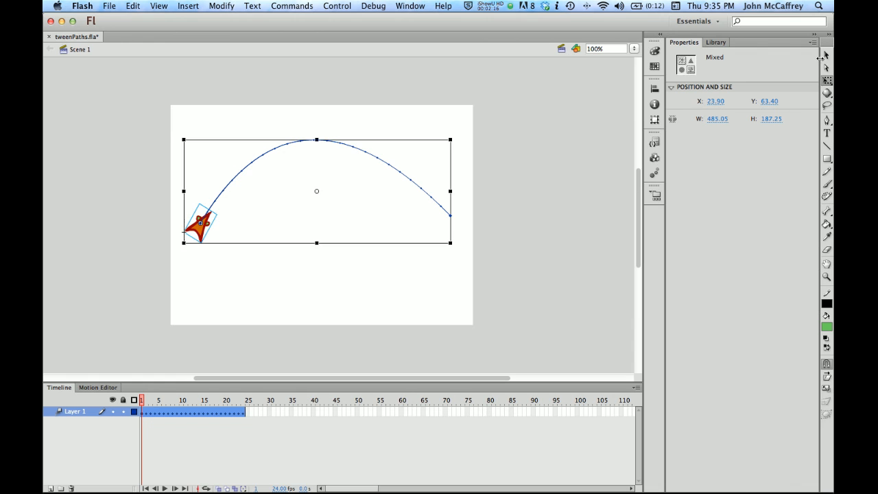
{"action": "left_click", "coordinate": [513, 162]}
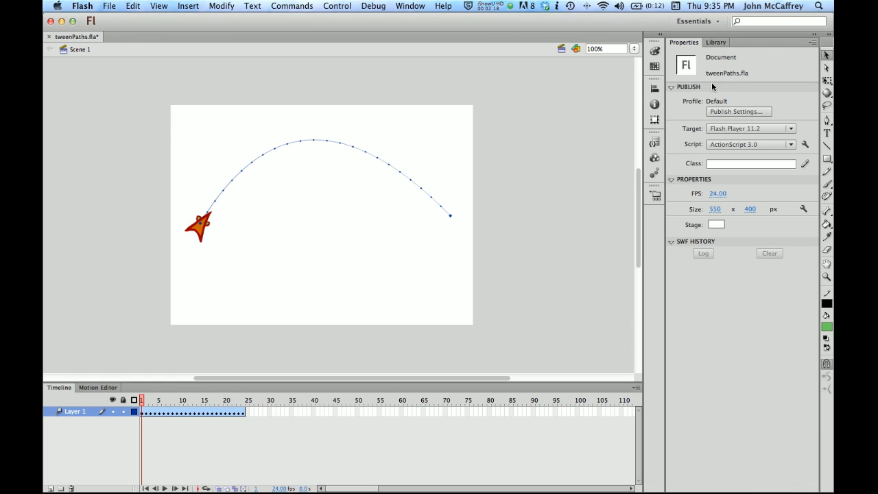
{"action": "key", "text": "a"}
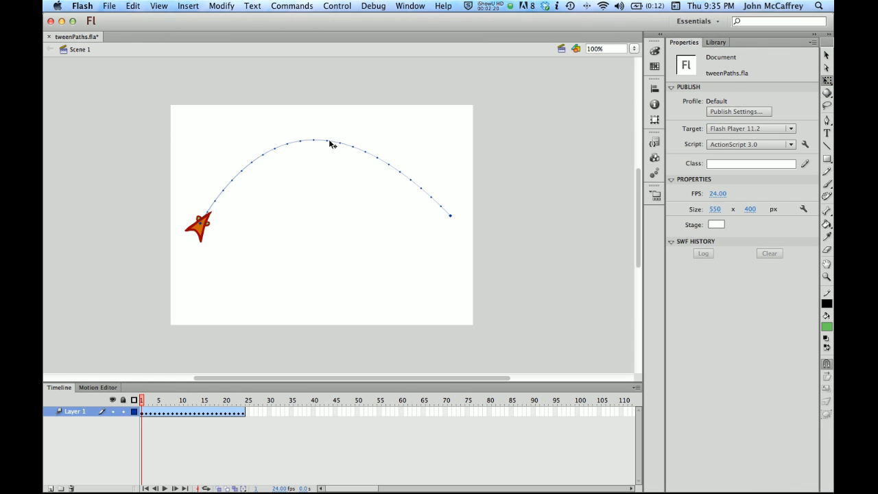
{"action": "left_click", "coordinate": [329, 142]}
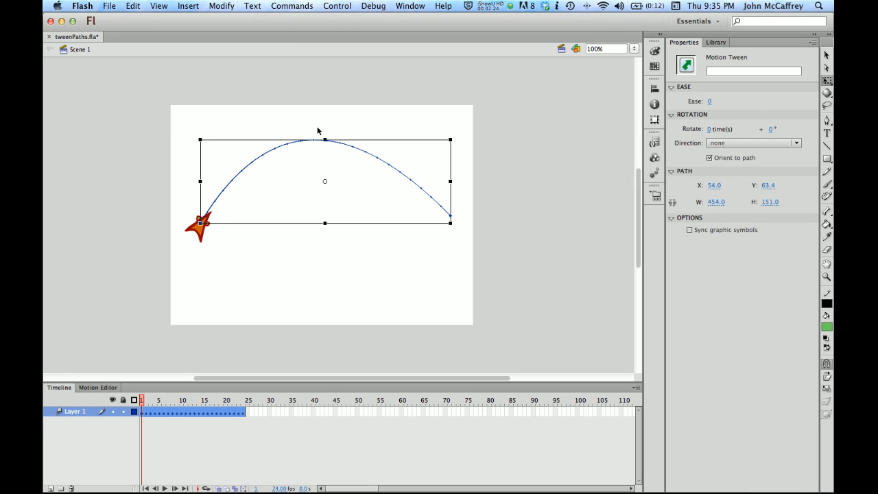
{"action": "left_click_drag", "start_coordinate": [325, 139], "coordinate": [301, 133]}
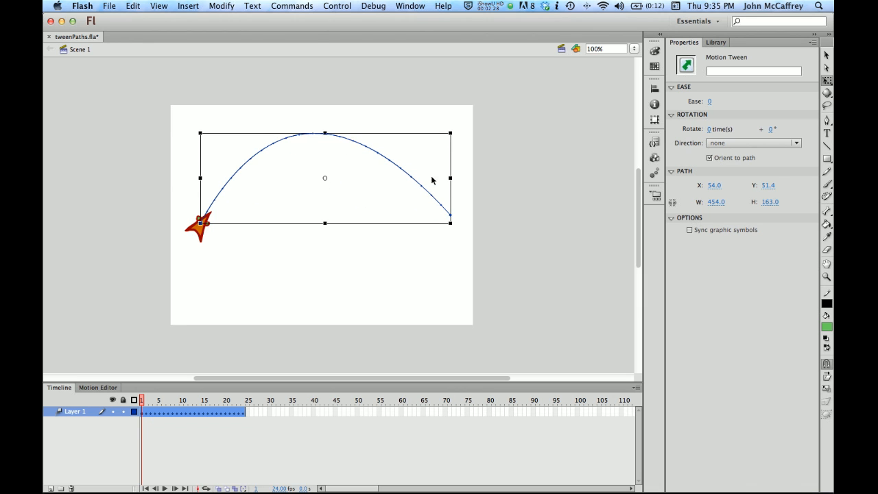
{"action": "left_click_drag", "start_coordinate": [451, 178], "coordinate": [340, 187]}
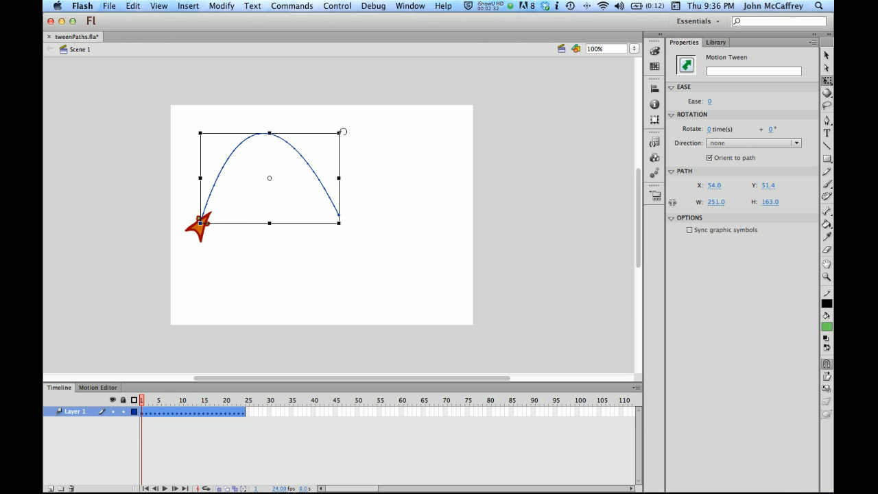
Step: Rotate the motion path until its arc opens to the right, and move it with the arrow to about X 285, Y 76.5
{"action": "left_click_drag", "start_coordinate": [346, 131], "coordinate": [237, 209]}
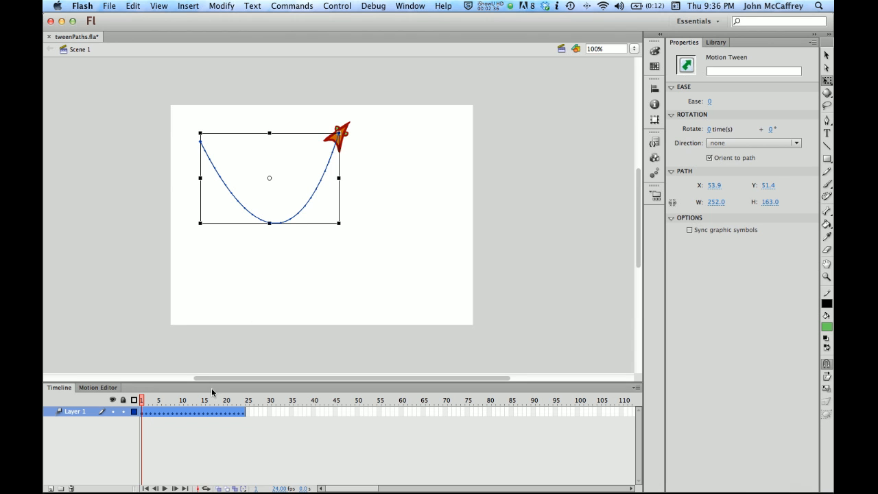
{"action": "left_click_drag", "start_coordinate": [181, 400], "coordinate": [257, 381]}
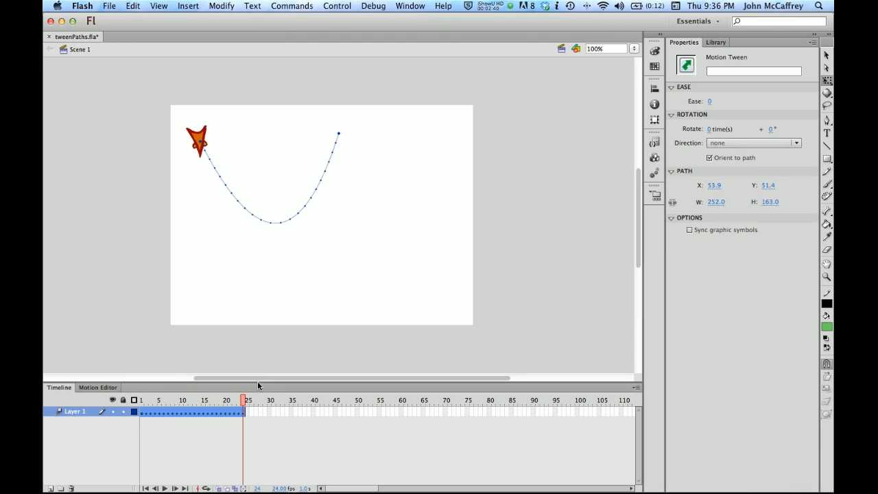
{"action": "left_click_drag", "start_coordinate": [343, 119], "coordinate": [319, 258]}
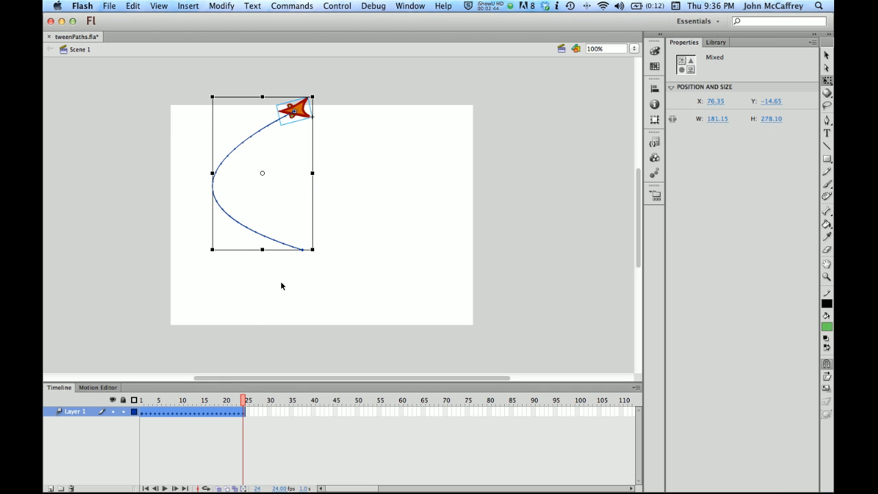
{"action": "left_click_drag", "start_coordinate": [244, 400], "coordinate": [140, 402]}
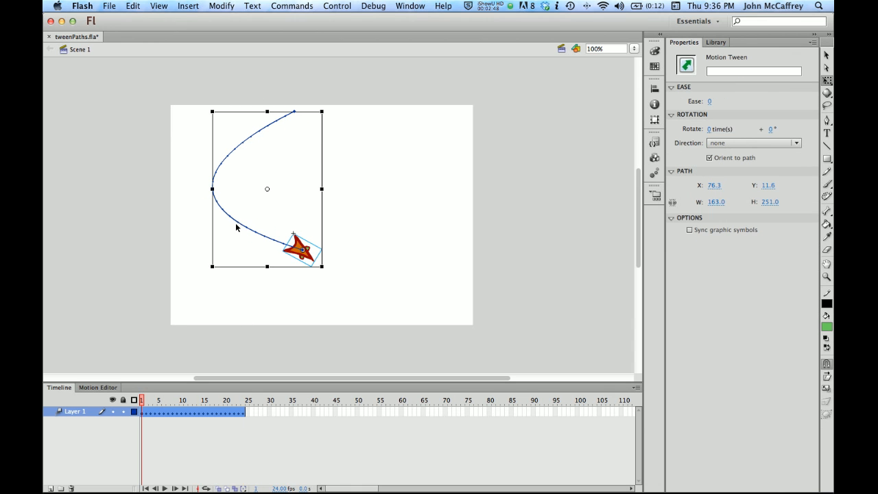
{"action": "left_click_drag", "start_coordinate": [238, 227], "coordinate": [354, 262]}
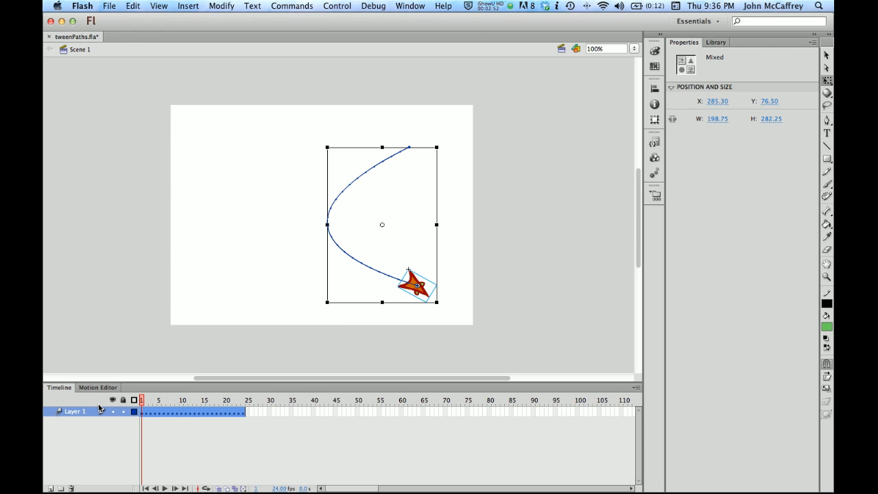
{"action": "mouse_move", "coordinate": [43, 478]}
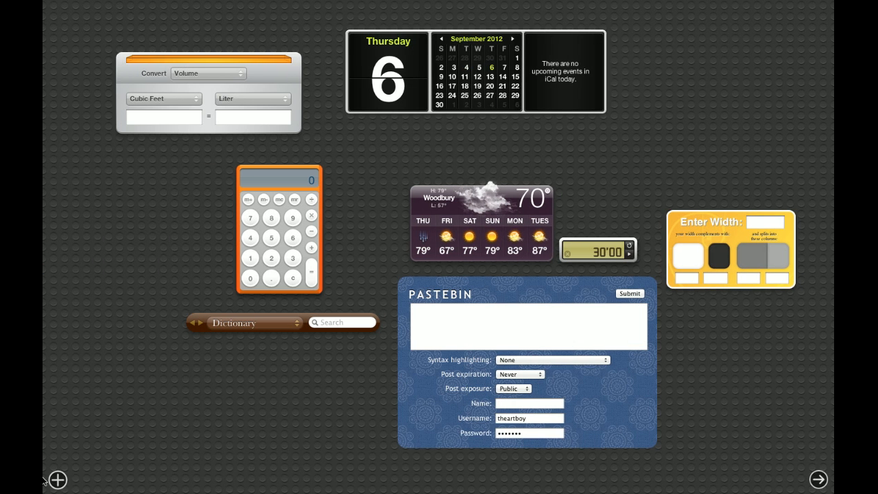
{"action": "left_click", "coordinate": [44, 492]}
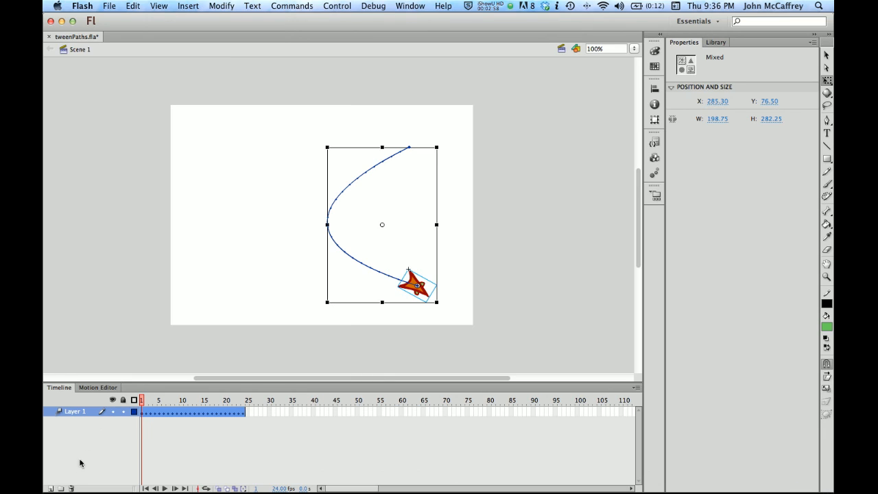
Step: Add a new layer above Layer 1 and place an instance of Thing near the stage's left edge
{"action": "left_click", "coordinate": [51, 489]}
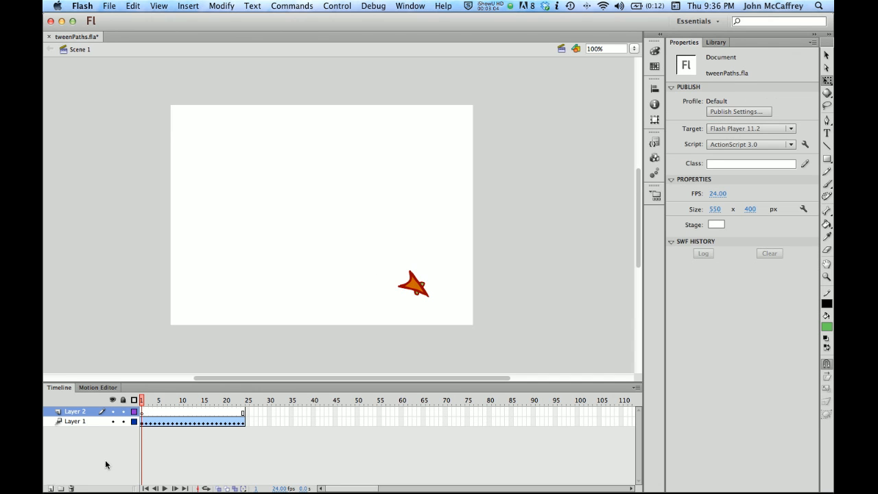
{"action": "left_click", "coordinate": [714, 42]}
{"action": "left_click_drag", "start_coordinate": [726, 91], "coordinate": [203, 248]}
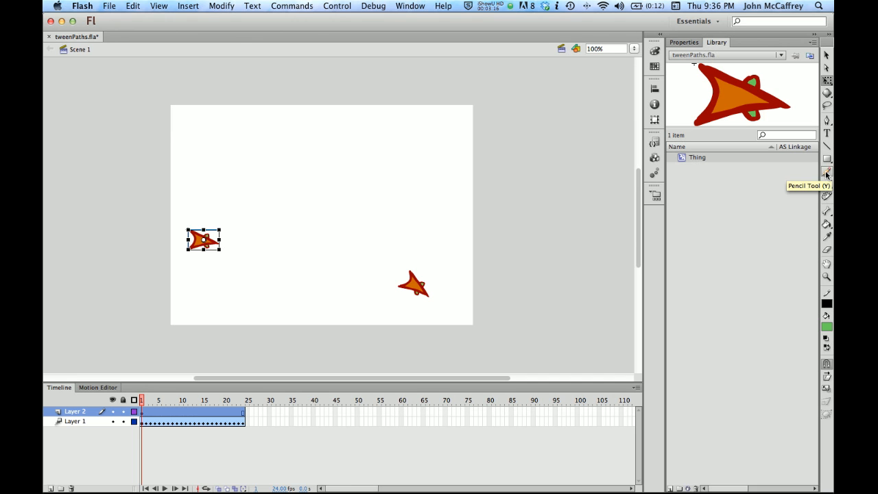
Step: Try a freehand Pencil stroke of overlapping loops across the upper half of the stage, and delete it
{"action": "left_click", "coordinate": [824, 194]}
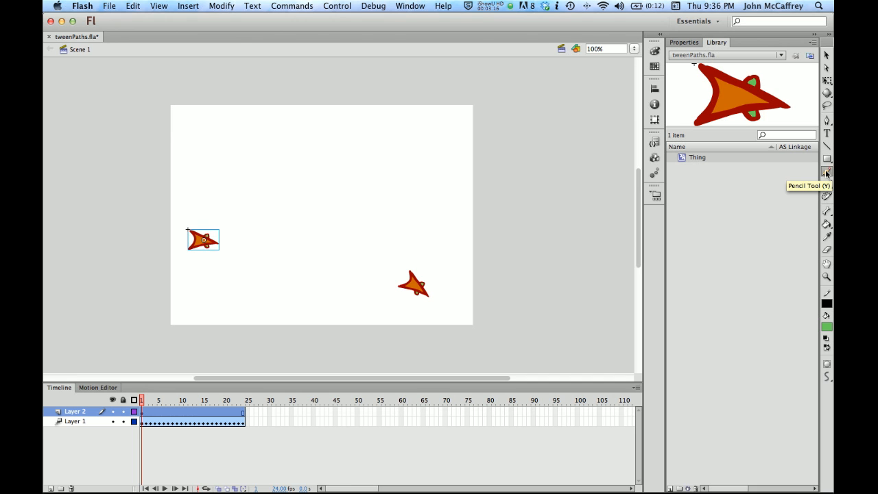
{"action": "left_click", "coordinate": [826, 377]}
{"action": "left_click", "coordinate": [801, 389]}
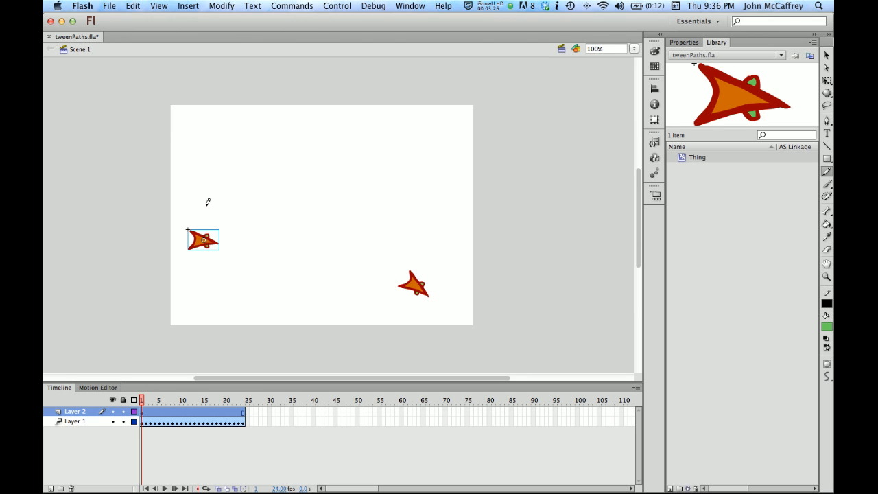
{"action": "mouse_move", "coordinate": [206, 202]}
{"action": "left_mouse_down"}
{"action": "mouse_move", "coordinate": [205, 174]}
{"action": "mouse_move", "coordinate": [249, 138]}
{"action": "mouse_move", "coordinate": [282, 189]}
{"action": "mouse_move", "coordinate": [249, 151]}
{"action": "mouse_move", "coordinate": [307, 198]}
{"action": "mouse_move", "coordinate": [245, 168]}
{"action": "mouse_move", "coordinate": [327, 177]}
{"action": "mouse_move", "coordinate": [274, 183]}
{"action": "mouse_move", "coordinate": [356, 158]}
{"action": "mouse_move", "coordinate": [314, 213]}
{"action": "mouse_move", "coordinate": [345, 149]}
{"action": "mouse_move", "coordinate": [400, 205]}
{"action": "mouse_move", "coordinate": [353, 207]}
{"action": "mouse_move", "coordinate": [402, 153]}
{"action": "mouse_move", "coordinate": [425, 211]}
{"action": "mouse_move", "coordinate": [377, 154]}
{"action": "mouse_move", "coordinate": [441, 157]}
{"action": "left_mouse_up"}
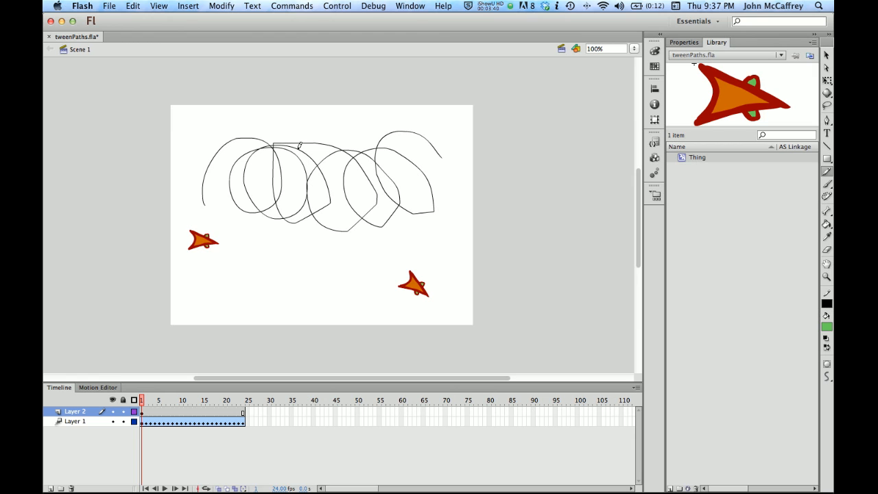
{"action": "left_click", "coordinate": [827, 55]}
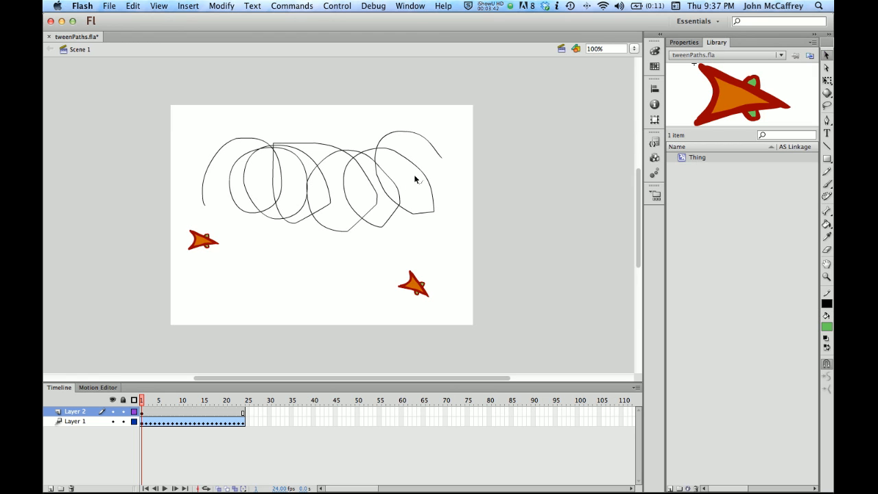
{"action": "double_click", "coordinate": [362, 153]}
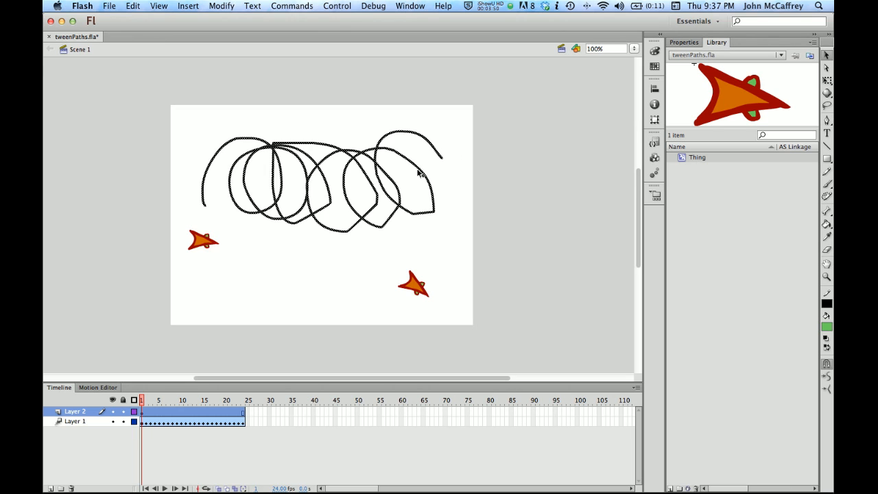
{"action": "key", "text": "Delete"}
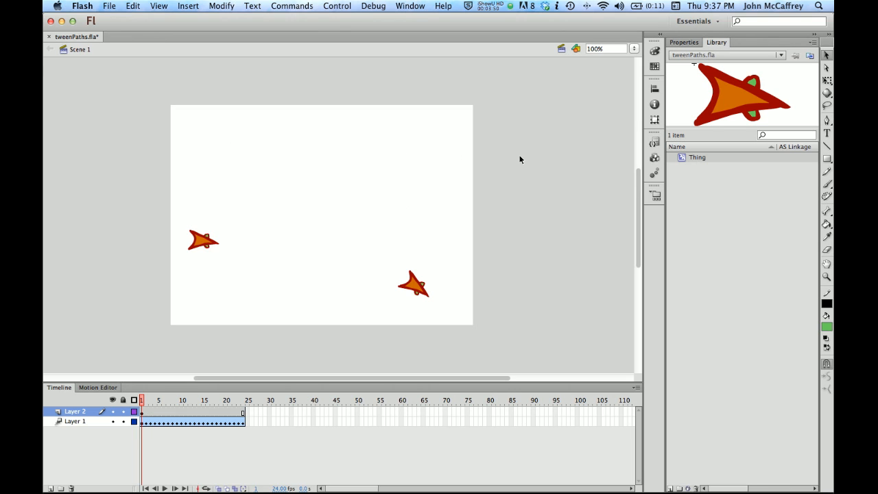
Step: Draw a winding freehand Pencil line that ends in a spiral, and cut the whole line to the clipboard
{"action": "left_click", "coordinate": [827, 184]}
{"action": "left_click", "coordinate": [827, 172]}
{"action": "left_click", "coordinate": [826, 183]}
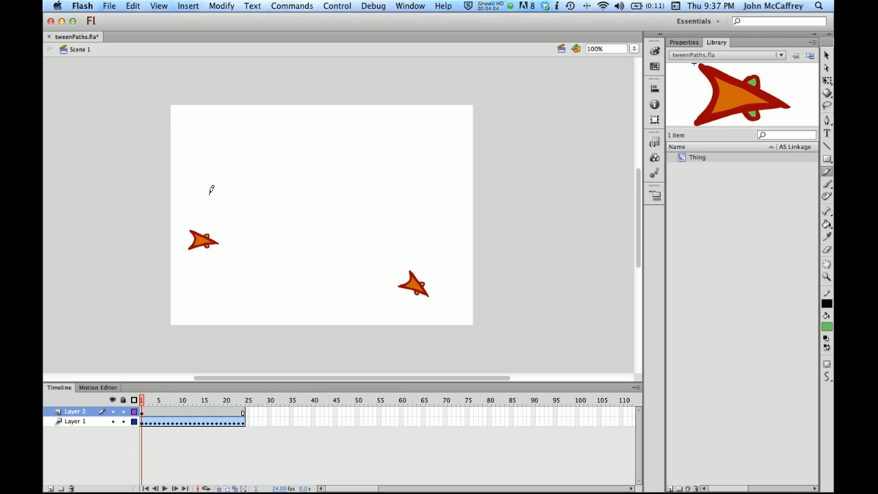
{"action": "mouse_move", "coordinate": [217, 174]}
{"action": "left_mouse_down"}
{"action": "mouse_move", "coordinate": [251, 173]}
{"action": "mouse_move", "coordinate": [264, 202]}
{"action": "mouse_move", "coordinate": [243, 287]}
{"action": "mouse_move", "coordinate": [263, 304]}
{"action": "mouse_move", "coordinate": [299, 308]}
{"action": "mouse_move", "coordinate": [316, 301]}
{"action": "mouse_move", "coordinate": [332, 275]}
{"action": "mouse_move", "coordinate": [325, 232]}
{"action": "mouse_move", "coordinate": [301, 241]}
{"action": "mouse_move", "coordinate": [299, 275]}
{"action": "mouse_move", "coordinate": [281, 273]}
{"action": "mouse_move", "coordinate": [278, 238]}
{"action": "mouse_move", "coordinate": [296, 208]}
{"action": "mouse_move", "coordinate": [290, 171]}
{"action": "mouse_move", "coordinate": [272, 154]}
{"action": "mouse_move", "coordinate": [215, 148]}
{"action": "mouse_move", "coordinate": [213, 131]}
{"action": "mouse_move", "coordinate": [246, 120]}
{"action": "mouse_move", "coordinate": [286, 126]}
{"action": "mouse_move", "coordinate": [308, 152]}
{"action": "mouse_move", "coordinate": [313, 197]}
{"action": "mouse_move", "coordinate": [330, 212]}
{"action": "mouse_move", "coordinate": [373, 221]}
{"action": "mouse_move", "coordinate": [411, 205]}
{"action": "mouse_move", "coordinate": [414, 176]}
{"action": "mouse_move", "coordinate": [402, 157]}
{"action": "mouse_move", "coordinate": [344, 138]}
{"action": "mouse_move", "coordinate": [322, 159]}
{"action": "mouse_move", "coordinate": [325, 178]}
{"action": "mouse_move", "coordinate": [350, 193]}
{"action": "mouse_move", "coordinate": [382, 193]}
{"action": "mouse_move", "coordinate": [386, 172]}
{"action": "mouse_move", "coordinate": [370, 162]}
{"action": "mouse_move", "coordinate": [350, 166]}
{"action": "mouse_move", "coordinate": [370, 183]}
{"action": "left_mouse_up"}
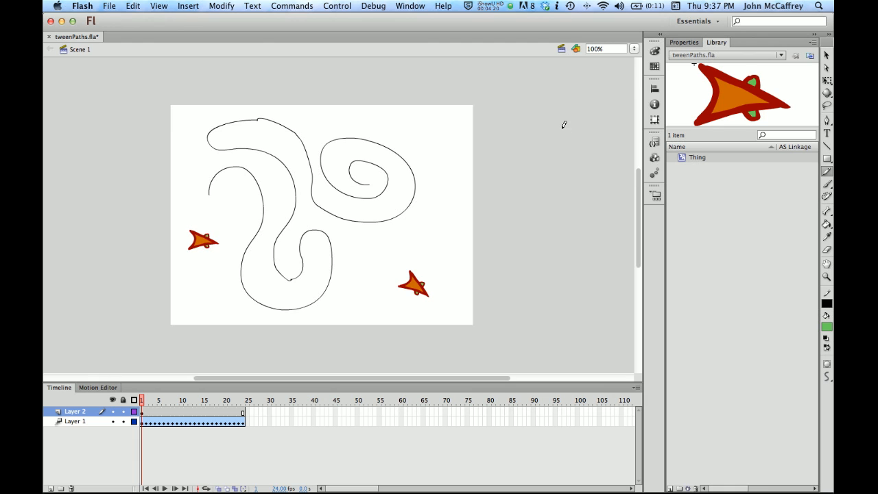
{"action": "left_click", "coordinate": [826, 55]}
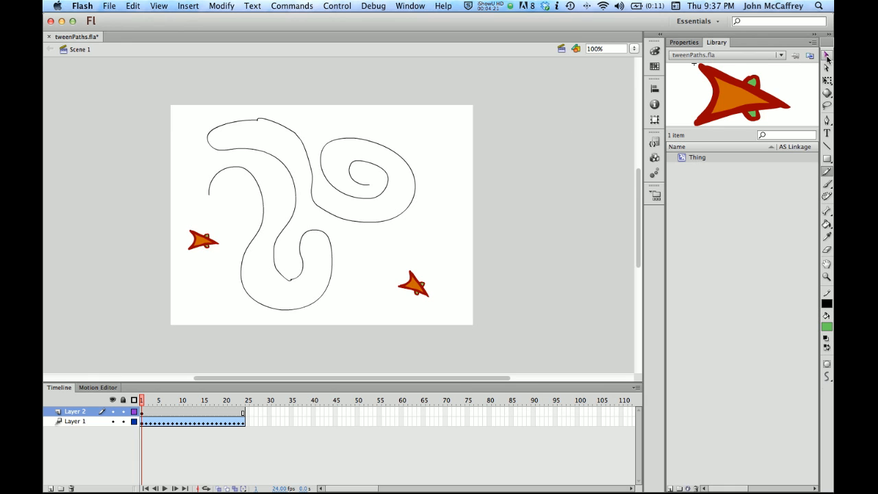
{"action": "double_click", "coordinate": [367, 187]}
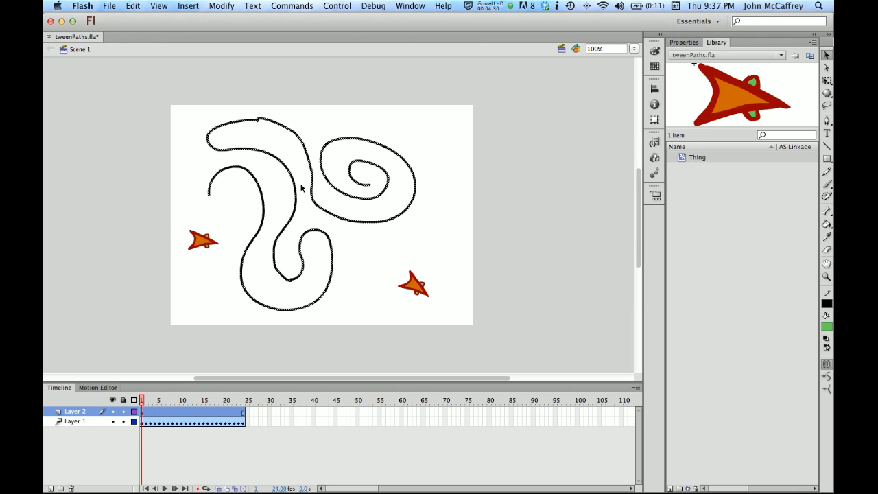
{"action": "key", "text": "super+x"}
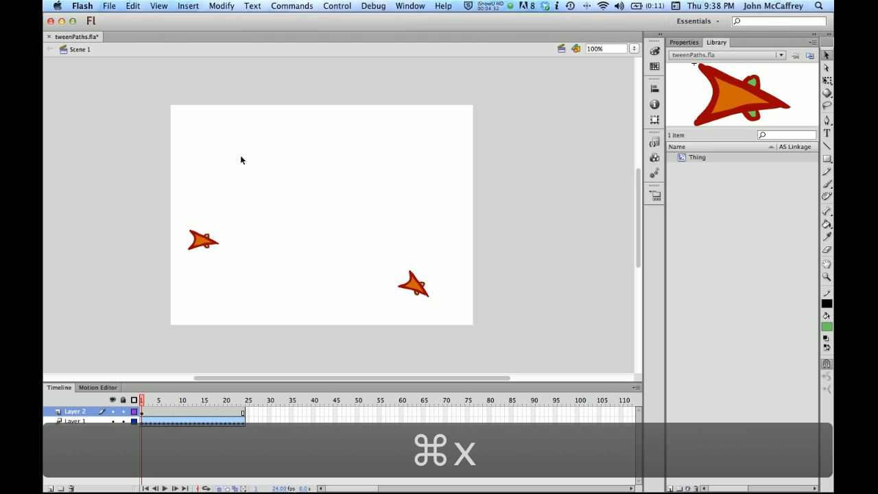
Step: Create a motion tween for the arrow on Layer 2 and paste the cut line in as its motion path
{"action": "right_click", "coordinate": [201, 244]}
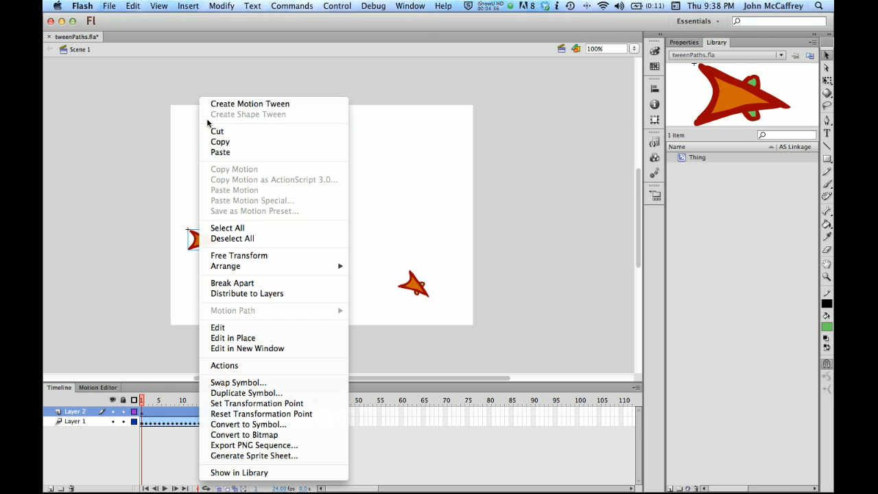
{"action": "left_click", "coordinate": [221, 105]}
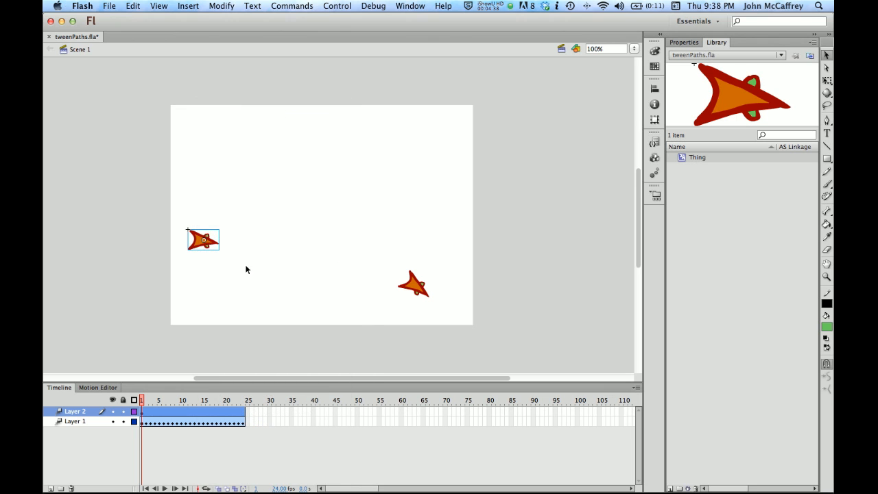
{"action": "left_click", "coordinate": [205, 416]}
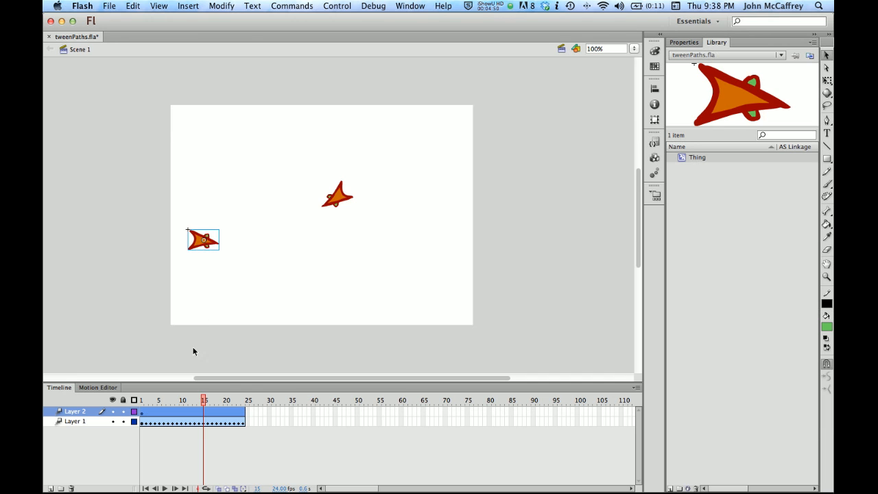
{"action": "left_click", "coordinate": [198, 412]}
{"action": "left_click", "coordinate": [198, 422]}
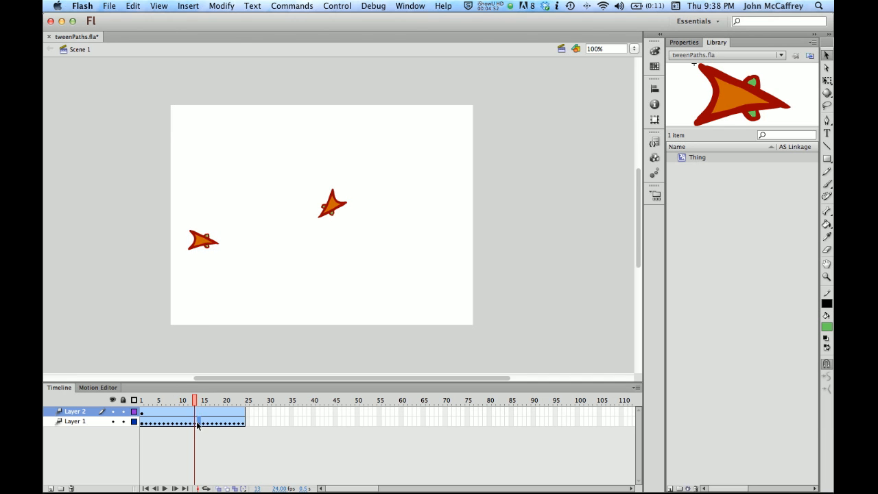
{"action": "double_click", "coordinate": [197, 411]}
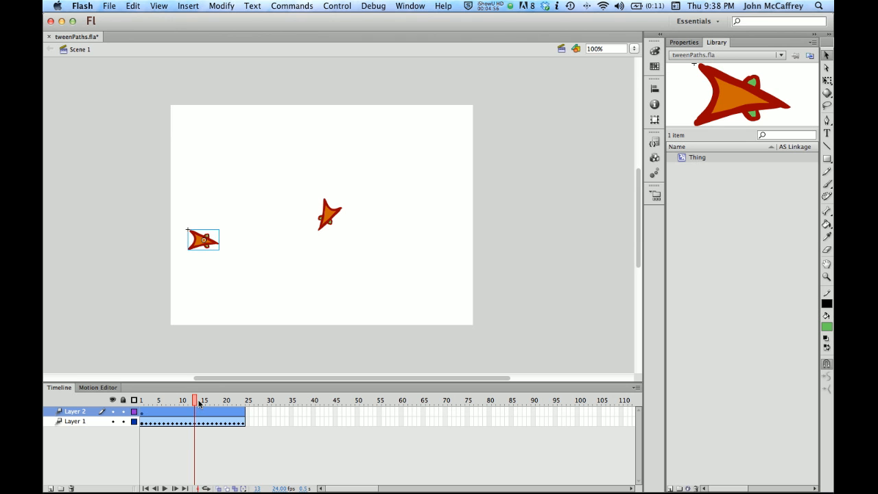
{"action": "key", "text": "super+v"}
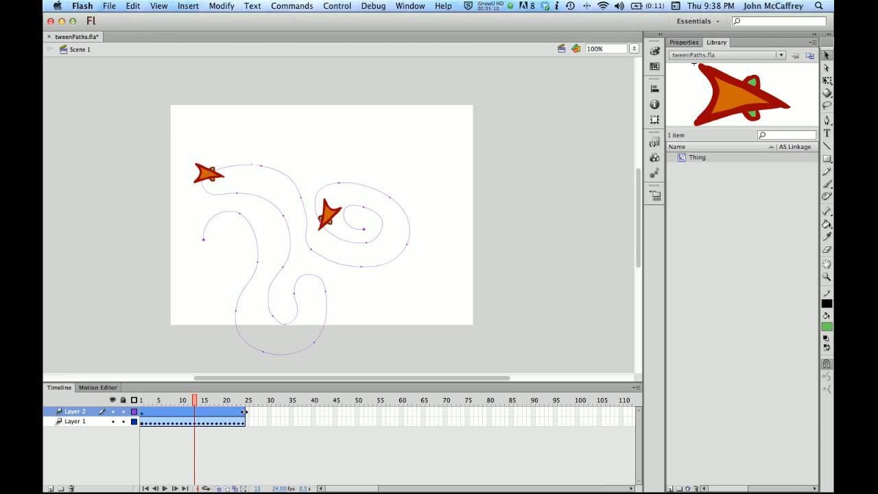
Step: Extend Layer 2's tween span to frame 106, playing the animation from frame 1 before and after the change
{"action": "left_click_drag", "start_coordinate": [193, 400], "coordinate": [124, 382]}
{"action": "key", "text": "Return"}
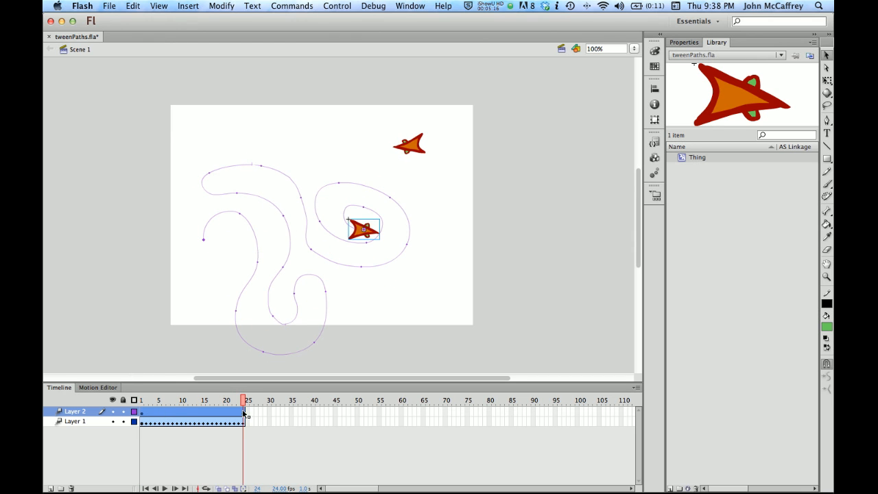
{"action": "left_click_drag", "start_coordinate": [246, 412], "coordinate": [604, 410]}
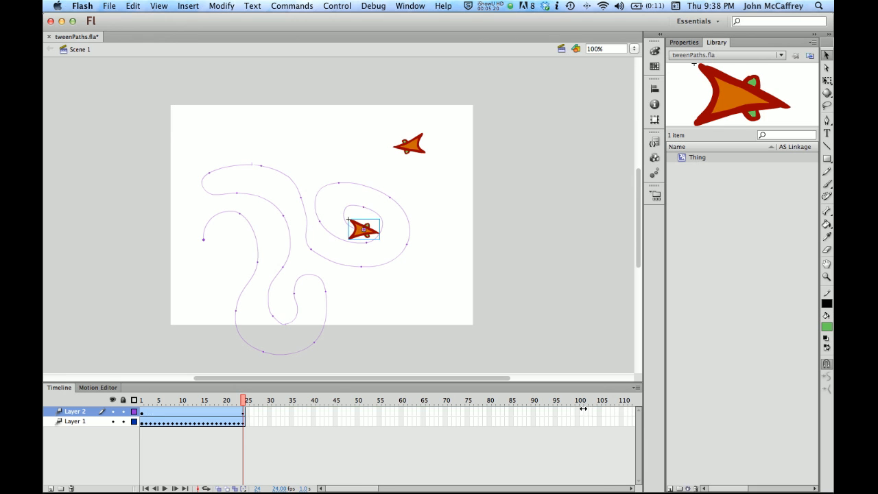
{"action": "left_click_drag", "start_coordinate": [278, 401], "coordinate": [125, 354]}
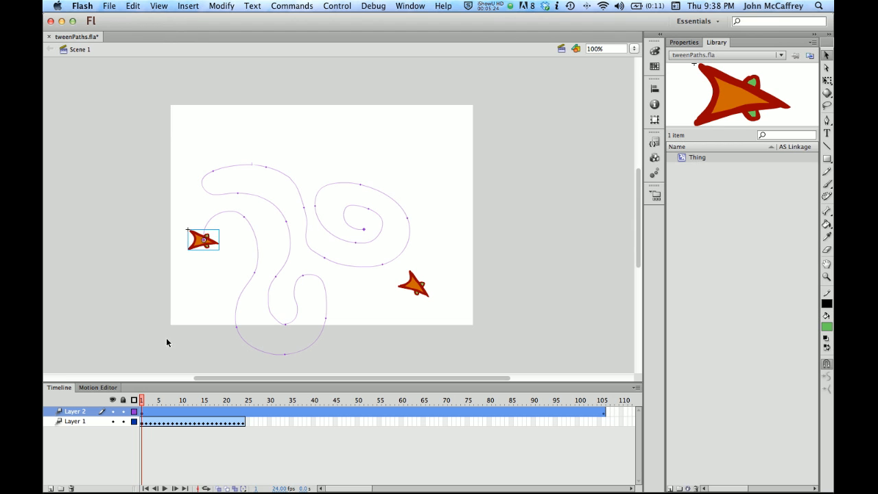
{"action": "key", "text": "Return"}
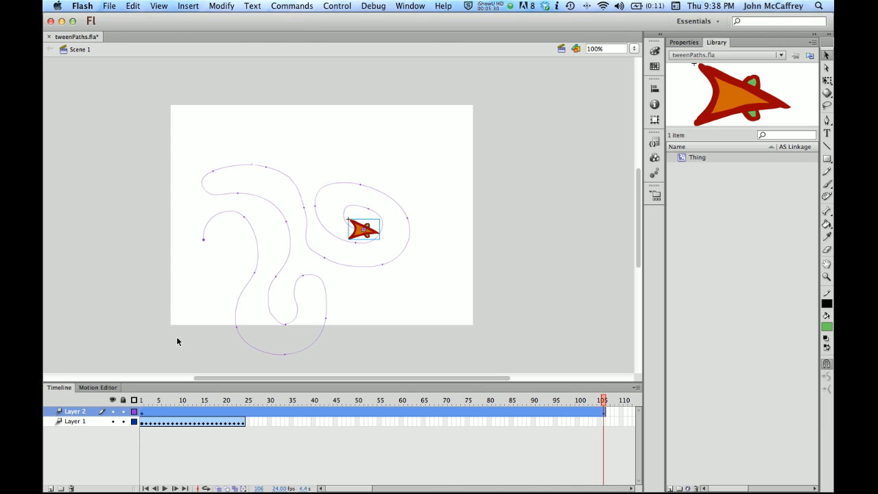
{"action": "left_click_drag", "start_coordinate": [160, 400], "coordinate": [141, 401]}
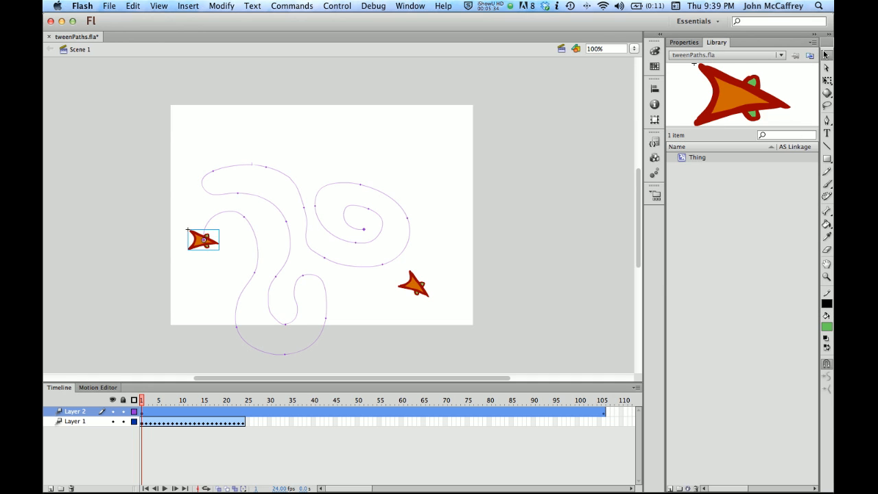
Step: Rotate the Layer 2 arrow to point upward along the path's start and turn on Orient to path for its tween
{"action": "left_click", "coordinate": [827, 80]}
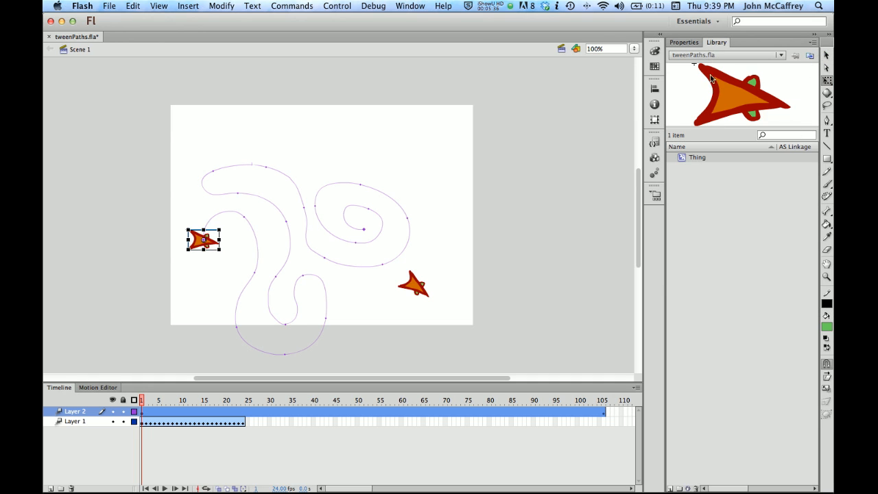
{"action": "left_click", "coordinate": [684, 43]}
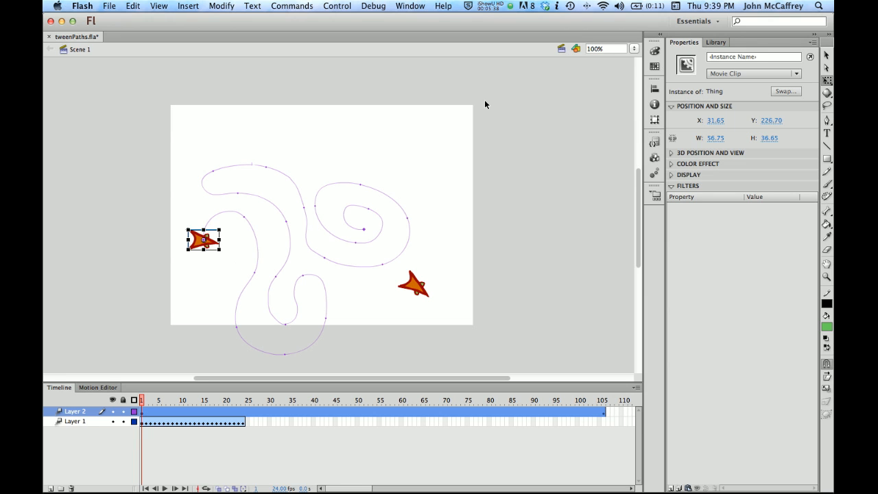
{"action": "left_click_drag", "start_coordinate": [221, 254], "coordinate": [218, 219]}
{"action": "left_click", "coordinate": [227, 216]}
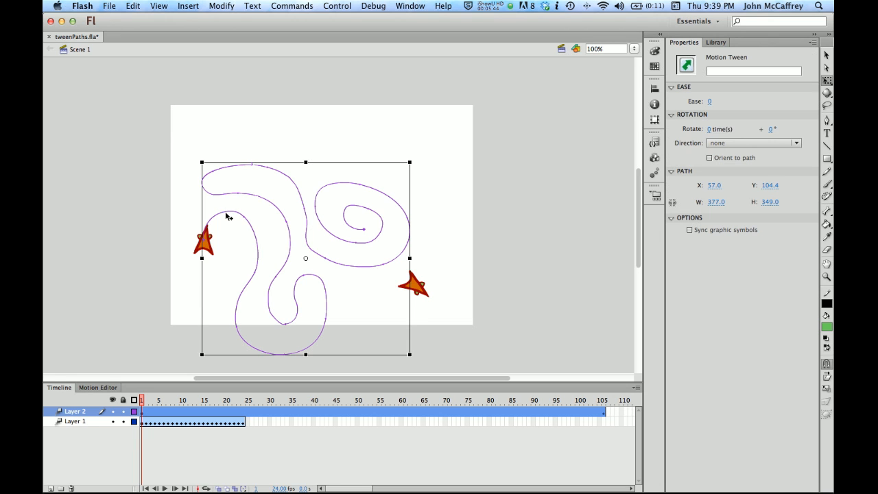
{"action": "left_click", "coordinate": [709, 159]}
Step: Test the movie to check how the arrow follows the winding path, and close the preview window
{"action": "left_click_drag", "start_coordinate": [143, 400], "coordinate": [76, 315]}
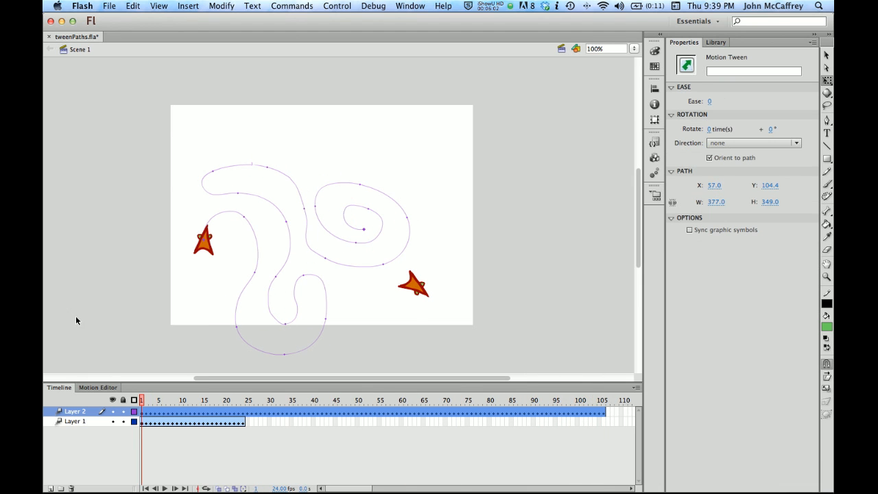
{"action": "key", "text": "super+Return"}
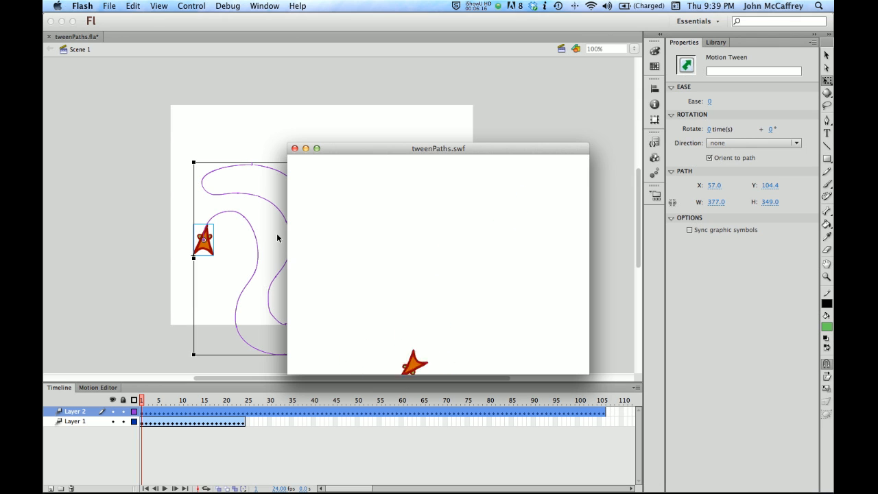
{"action": "left_click", "coordinate": [294, 148]}
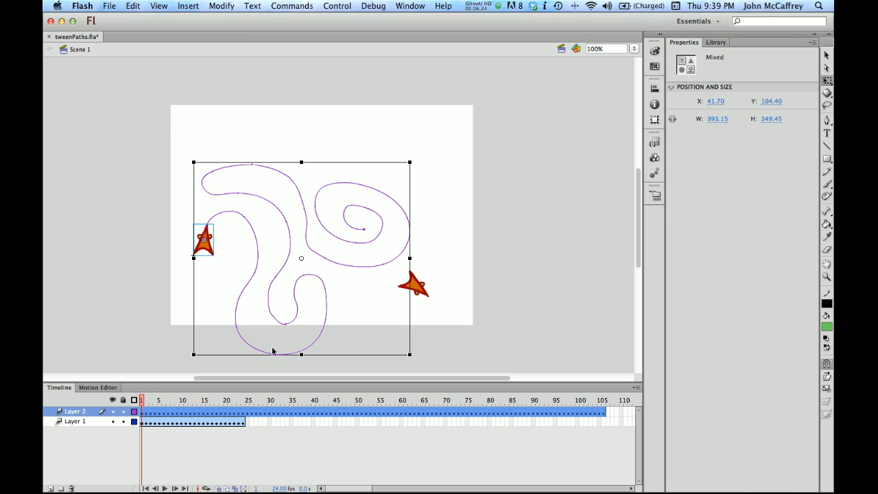
Step: Move the winding path with its arrow fully onto the stage, to about X 67.7, Y 25.4, and play the animation from frame 1
{"action": "left_click_drag", "start_coordinate": [288, 259], "coordinate": [302, 216]}
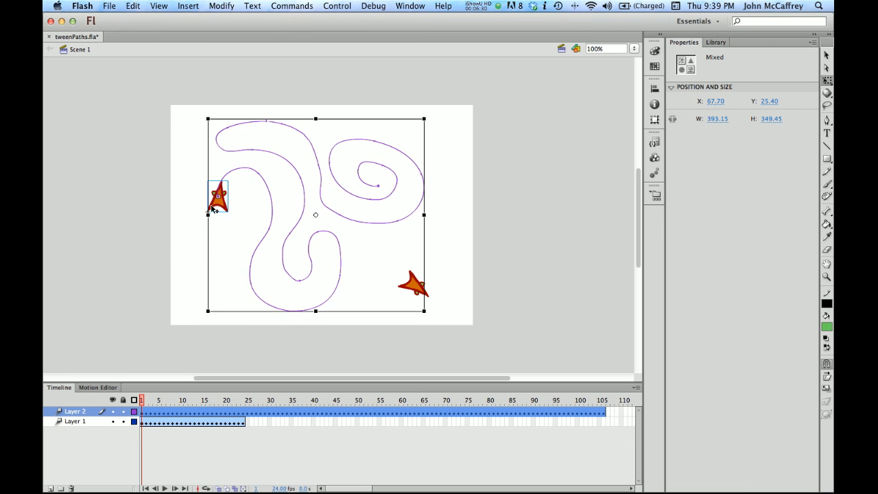
{"action": "left_click_drag", "start_coordinate": [218, 402], "coordinate": [127, 391]}
{"action": "key", "text": "Return"}
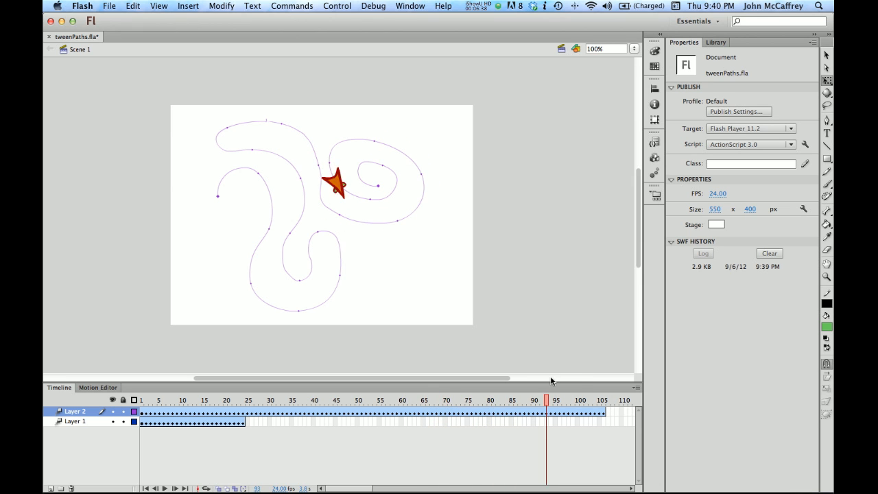
{"action": "left_click_drag", "start_coordinate": [574, 368], "coordinate": [140, 360]}
{"action": "left_click", "coordinate": [329, 288]}
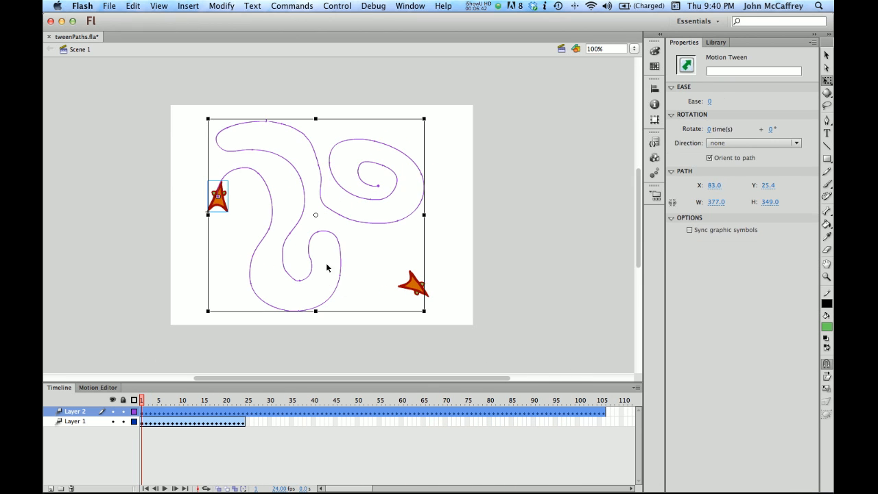